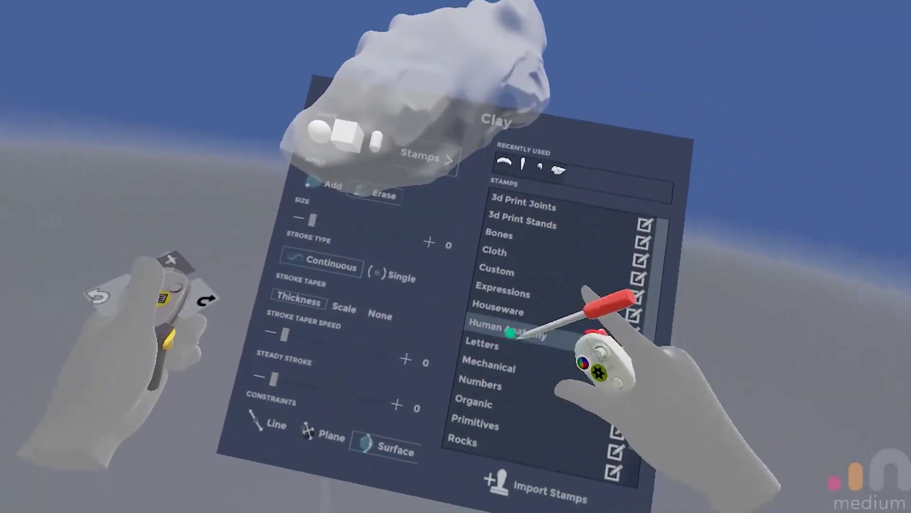
Pick a rock from the Rocks stamp category as the stamp for the Clay tool
{"action": "left_click", "coordinate": [463, 440]}
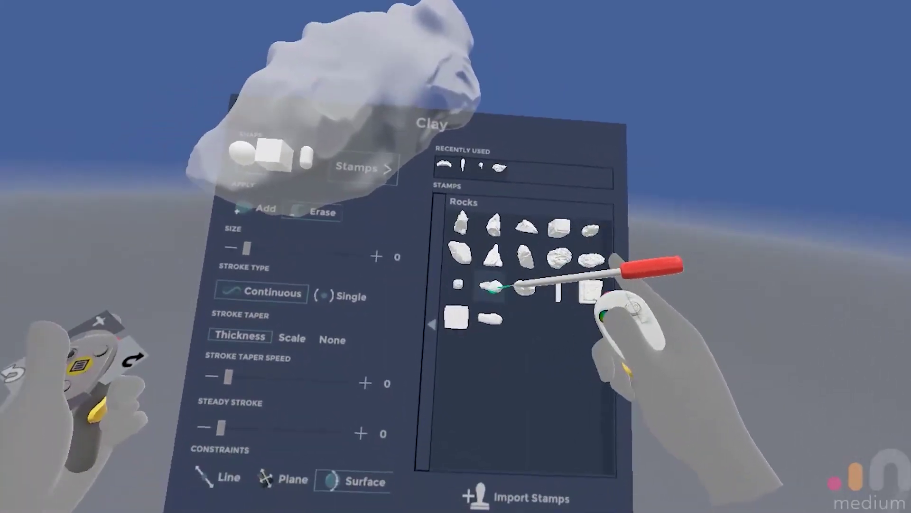
{"action": "left_click", "coordinate": [507, 296]}
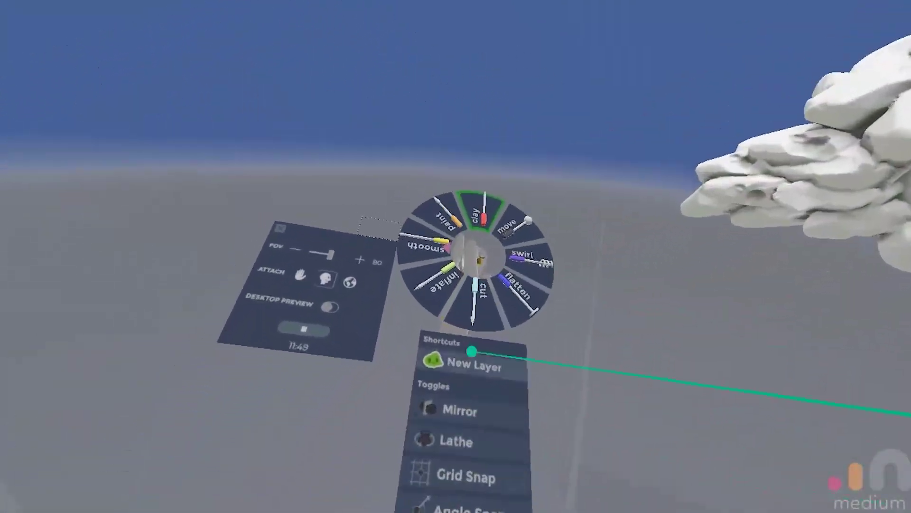
Export the sculpt as an OBJ file named ROCK with 100% of the triangles and vertex colors
{"action": "left_click", "coordinate": [528, 220]}
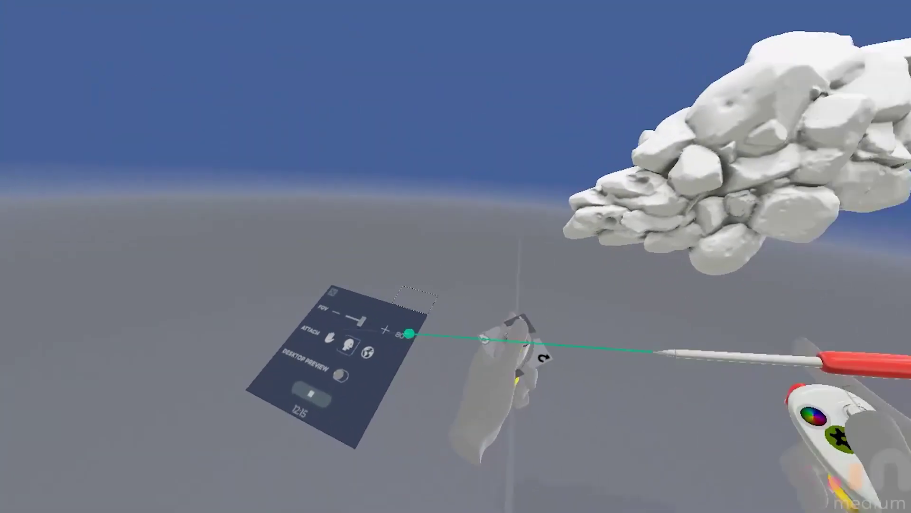
{"action": "left_click", "coordinate": [500, 245]}
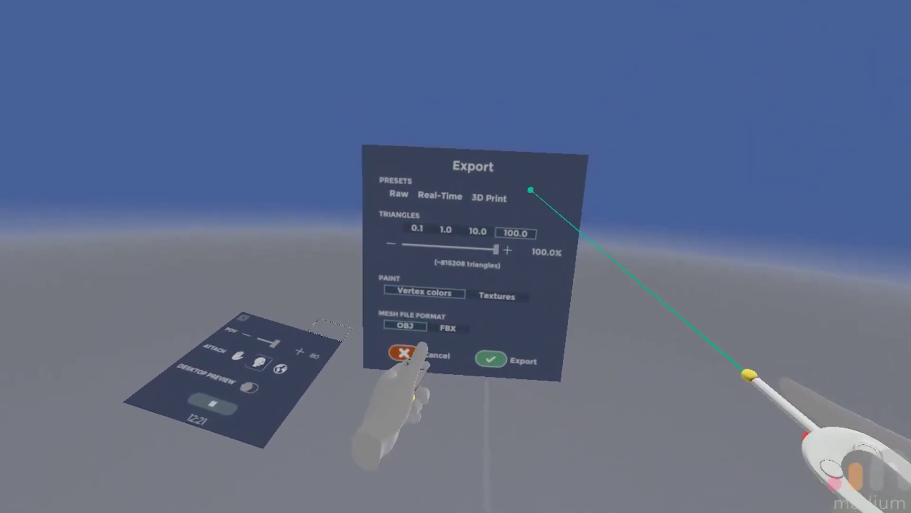
{"action": "left_click", "coordinate": [484, 353]}
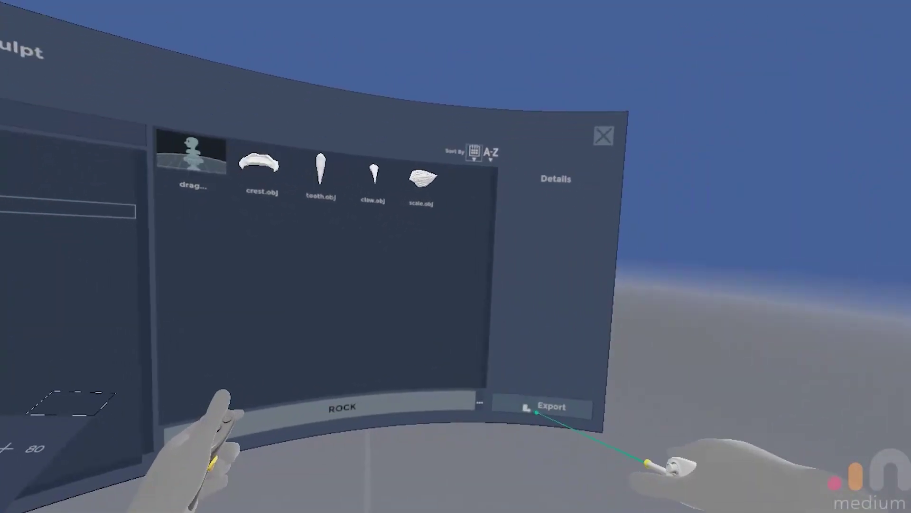
{"action": "left_click", "coordinate": [754, 492]}
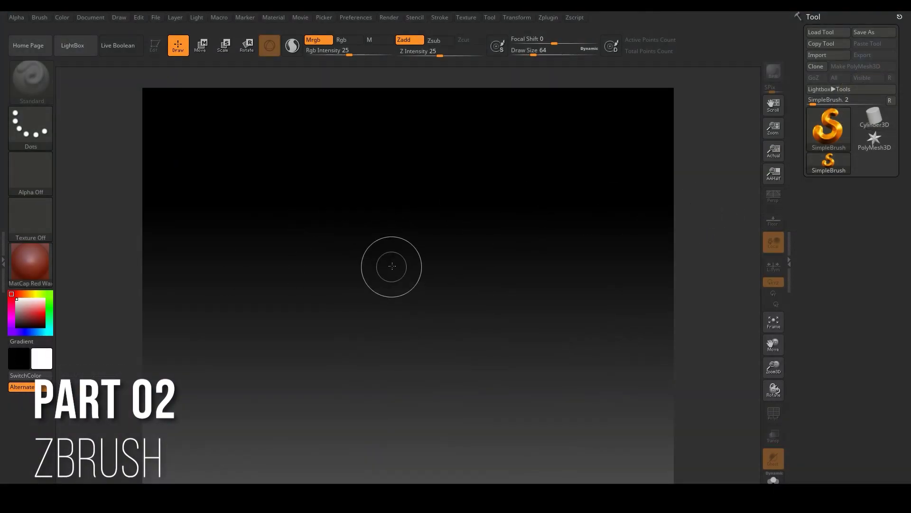
Switch to ZBrush and import the ROCK OBJ file from the Desktop
{"action": "left_click", "coordinate": [818, 54]}
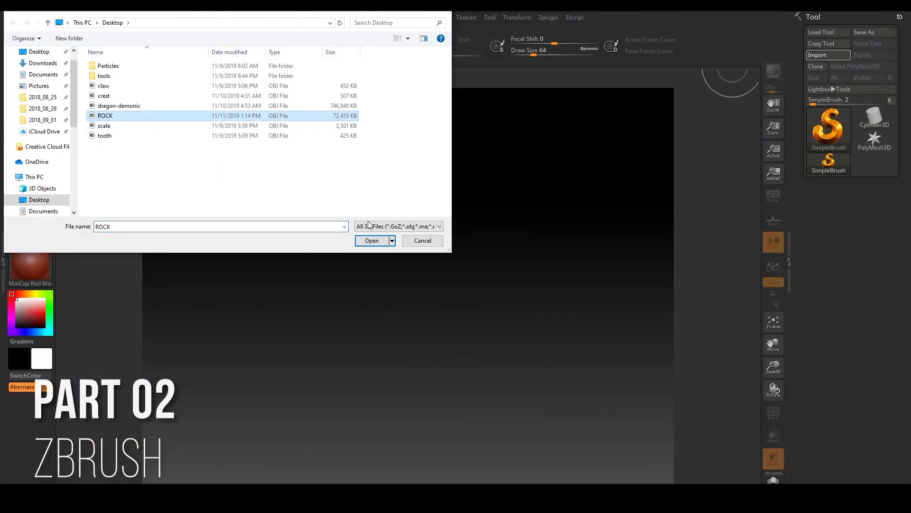
{"action": "left_click", "coordinate": [371, 241]}
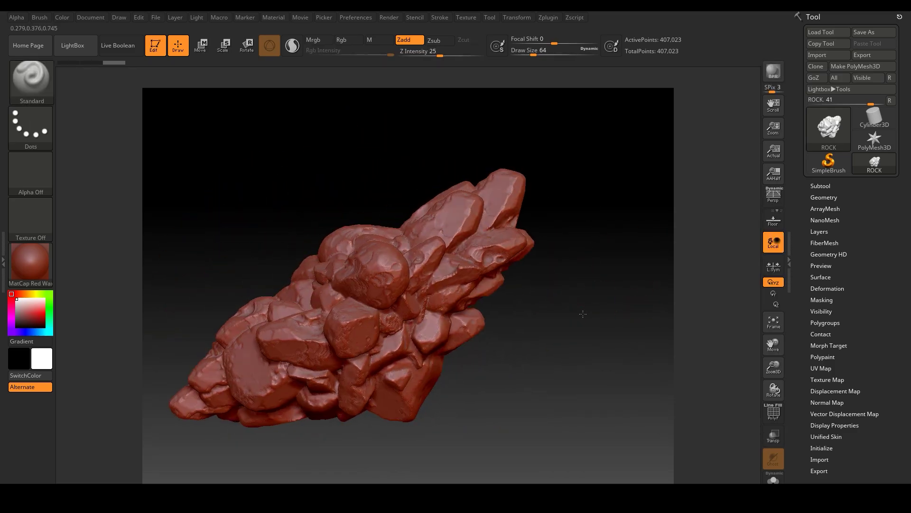
Divide the imported rock's geometry once with smoothing on, to subdivision level 2
{"action": "left_click_drag", "start_coordinate": [490, 336], "coordinate": [511, 258]}
{"action": "left_click", "coordinate": [824, 198]}
{"action": "left_click", "coordinate": [824, 282]}
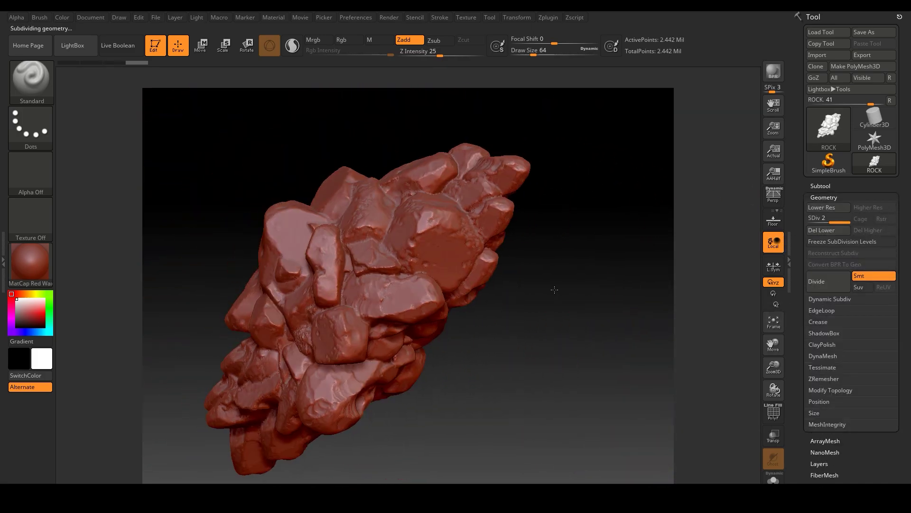
Set ClayPolish Edge to 1 and apply ClayPolish to the subdivided rock
{"action": "left_click", "coordinate": [822, 344]}
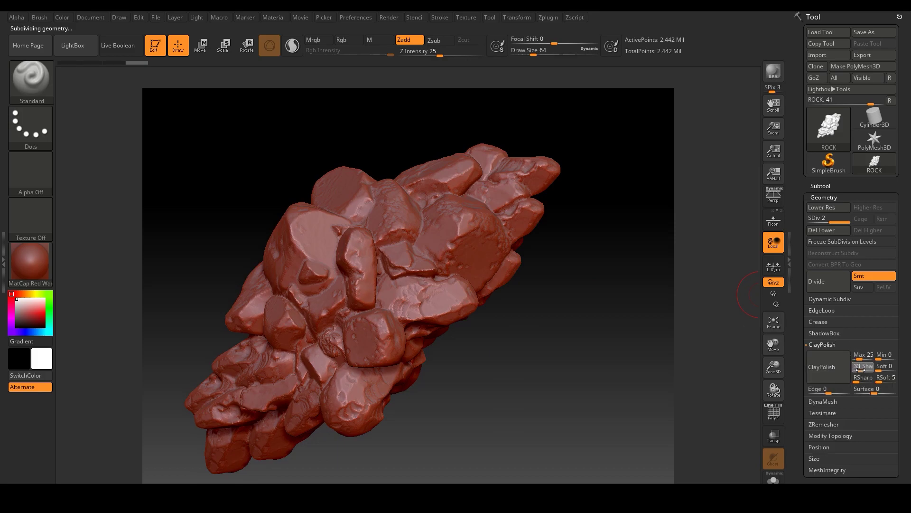
{"action": "left_click_drag", "start_coordinate": [539, 311], "coordinate": [612, 315]}
{"action": "left_click_drag", "start_coordinate": [823, 392], "coordinate": [830, 392]}
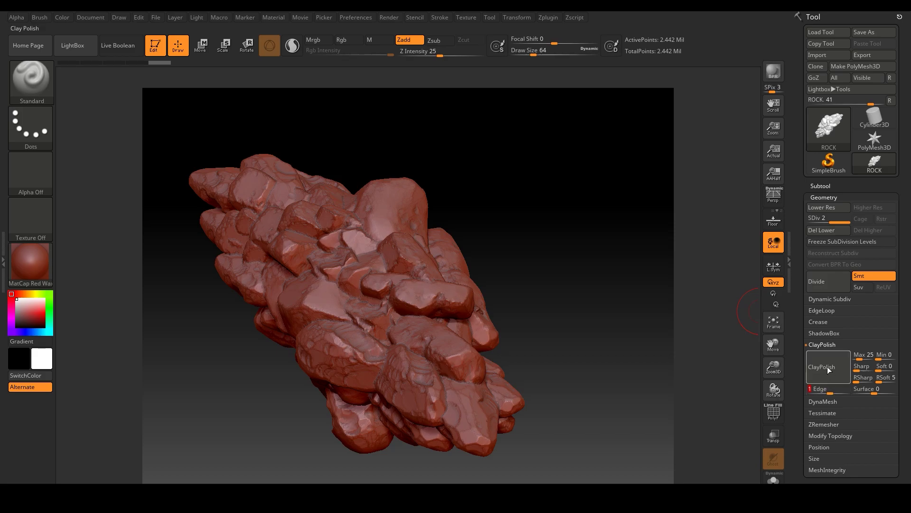
{"action": "left_click_drag", "start_coordinate": [505, 281], "coordinate": [570, 284]}
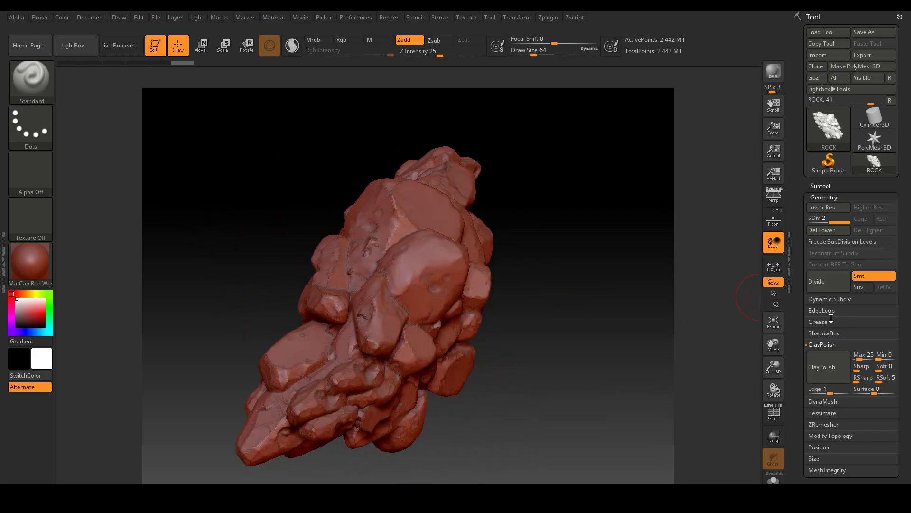
DynaMesh the rock at resolution 3248 with its subdivision levels frozen, and clear its mask
{"action": "left_click", "coordinate": [823, 401]}
{"action": "left_click", "coordinate": [824, 375]}
{"action": "left_click", "coordinate": [736, 395]}
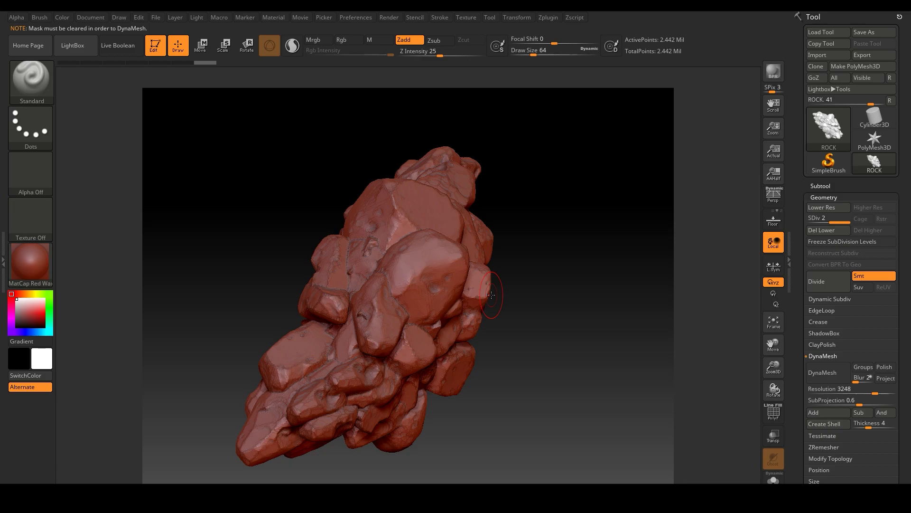
{"action": "left_click", "coordinate": [826, 381]}
{"action": "left_click", "coordinate": [759, 400]}
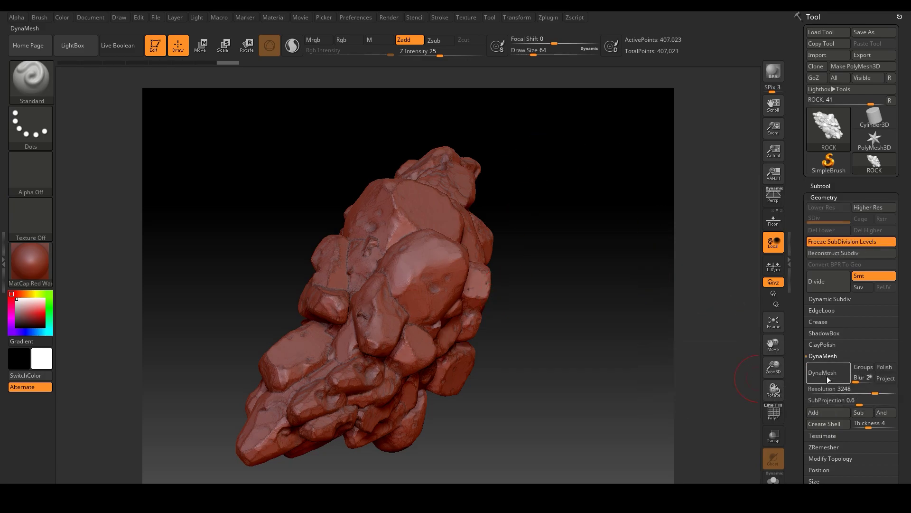
{"action": "left_click_drag", "start_coordinate": [545, 303], "coordinate": [583, 382], "text": "ctrl"}
{"action": "left_click_drag", "start_coordinate": [583, 383], "coordinate": [550, 271]}
{"action": "mouse_move", "coordinate": [593, 309]}
{"action": "left_mouse_down", "text": "ctrl"}
{"action": "mouse_move", "coordinate": [616, 331]}
{"action": "mouse_move", "coordinate": [598, 304]}
{"action": "mouse_move", "coordinate": [560, 367]}
{"action": "mouse_move", "coordinate": [607, 320]}
{"action": "left_mouse_up", "text": "ctrl"}
{"action": "left_click_drag", "start_coordinate": [649, 278], "coordinate": [471, 364]}
Export the high-resolution rock to the Desktop as an OBJ file named ROCK_hipoly
{"action": "left_click", "coordinate": [548, 17]}
{"action": "left_click", "coordinate": [548, 17]}
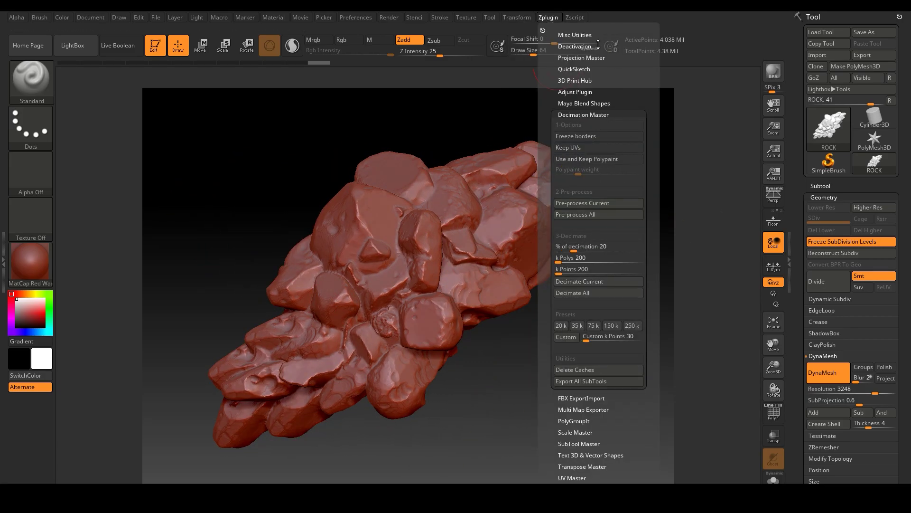
{"action": "left_click", "coordinate": [864, 54]}
{"action": "left_click", "coordinate": [106, 207]}
{"action": "type", "text": "_h"}
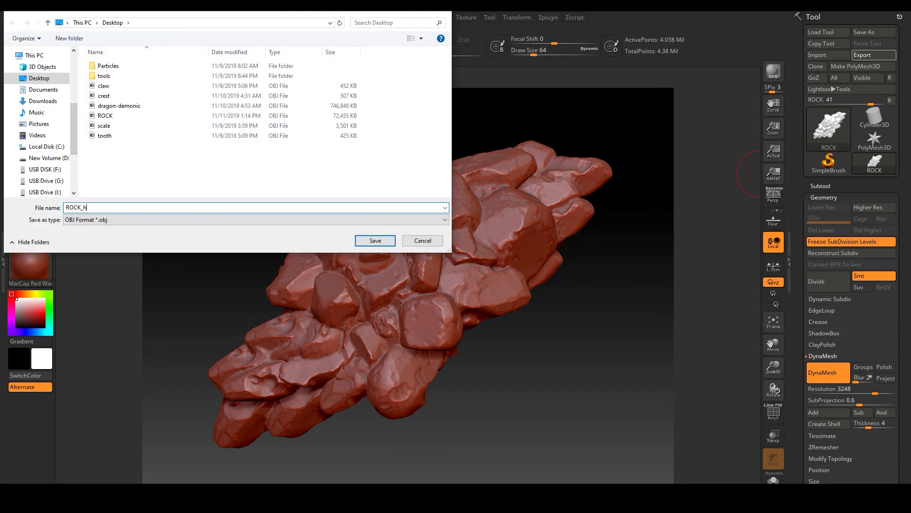
{"action": "left_click", "coordinate": [375, 240]}
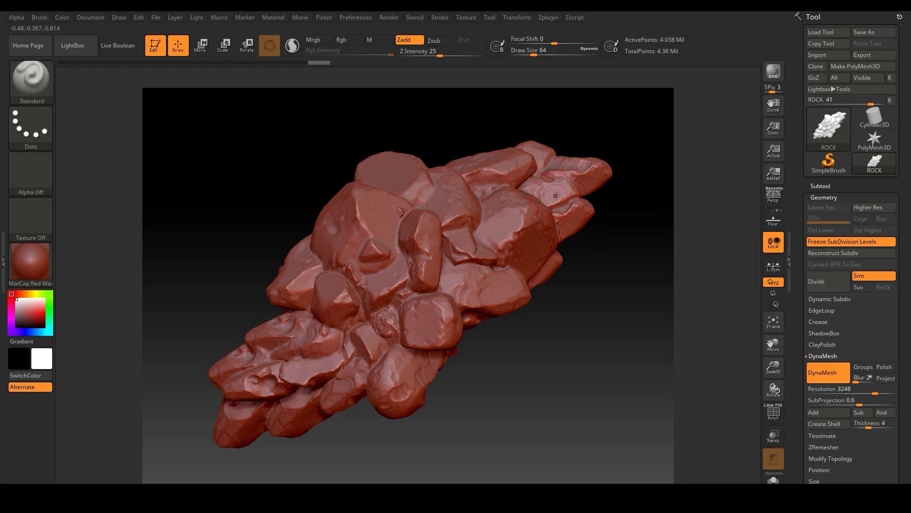
Pre-process all visible subtools with Decimation Master and decimate them to 20%
{"action": "left_click", "coordinate": [548, 17]}
{"action": "left_click", "coordinate": [549, 17]}
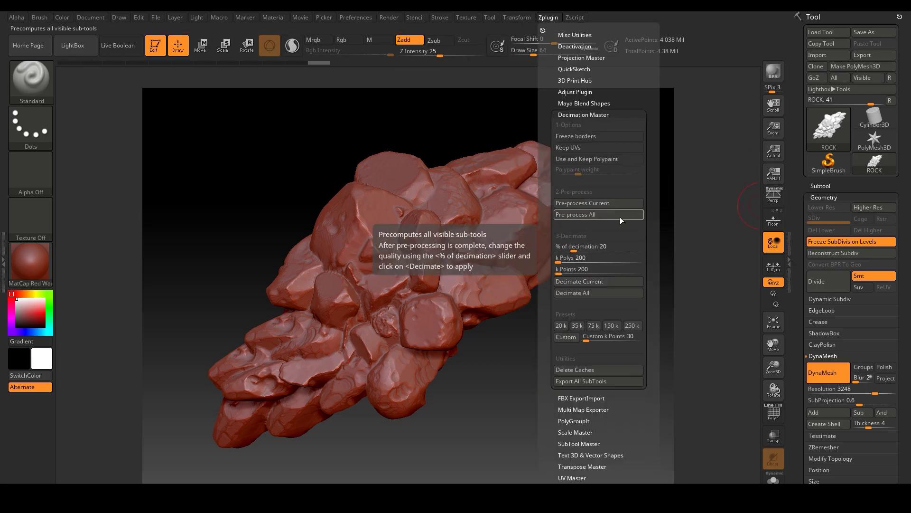
{"action": "left_click", "coordinate": [600, 215]}
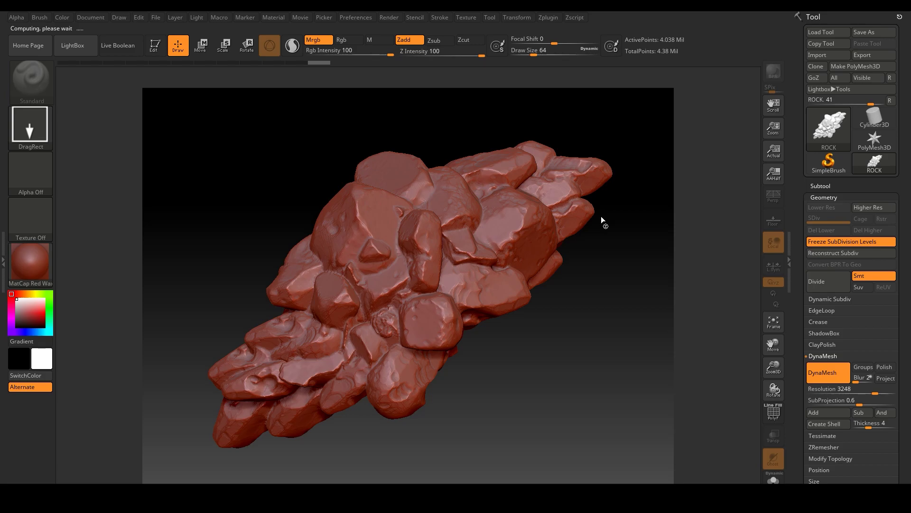
{"action": "left_click", "coordinate": [548, 17]}
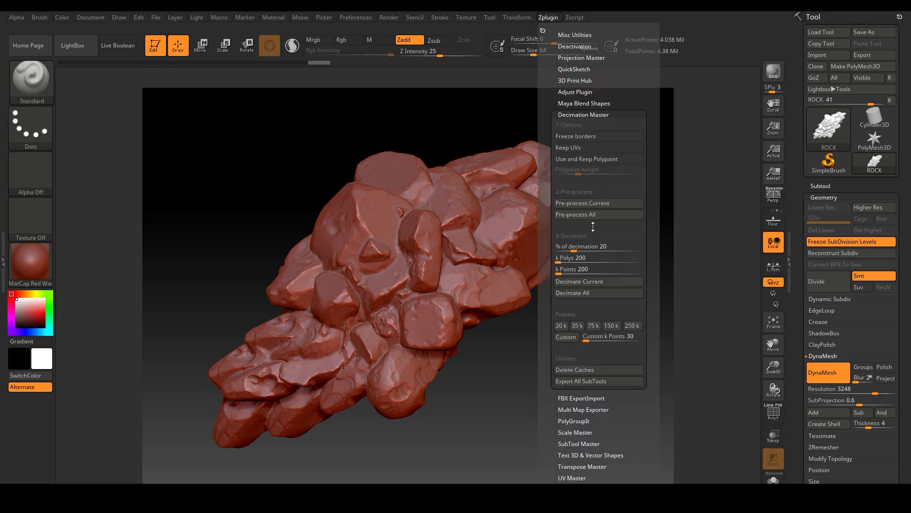
{"action": "left_click", "coordinate": [590, 292]}
{"action": "left_click_drag", "start_coordinate": [580, 291], "coordinate": [599, 300]}
Export the reduced rock to the Desktop as an OBJ file named ROCK_decimated
{"action": "left_click", "coordinate": [872, 55]}
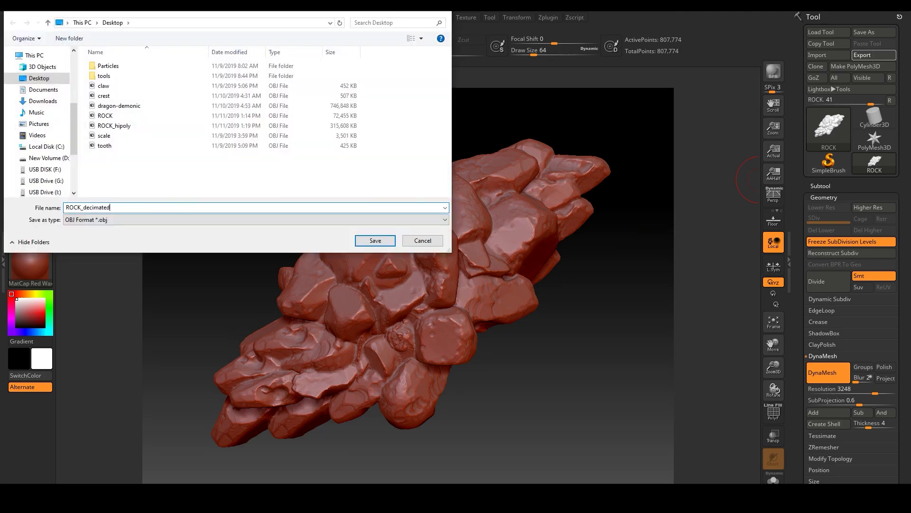
{"action": "left_click", "coordinate": [376, 240]}
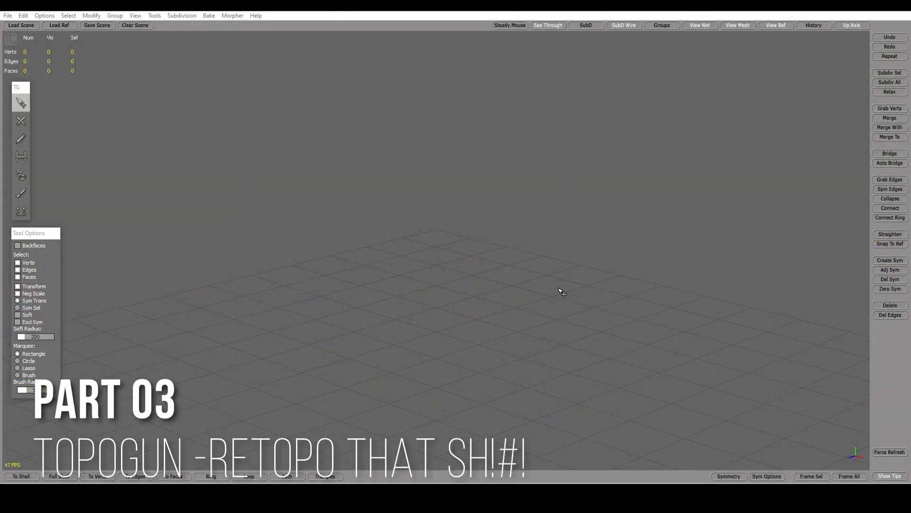
Switch to TopoGun and load ROCK_hipoly from the Rock folder as the high-resolution reference mesh
{"action": "left_click", "coordinate": [59, 24]}
{"action": "left_click", "coordinate": [531, 210]}
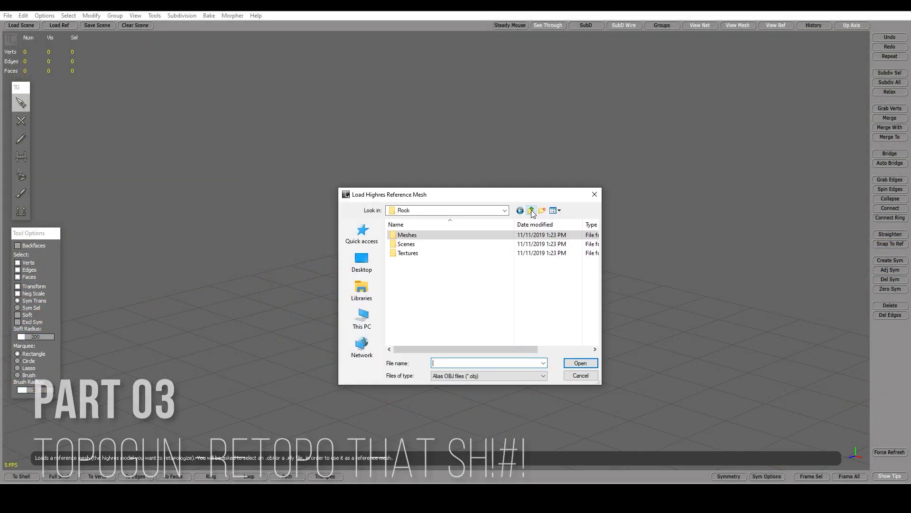
{"action": "double_click", "coordinate": [407, 235]}
{"action": "left_click", "coordinate": [413, 261]}
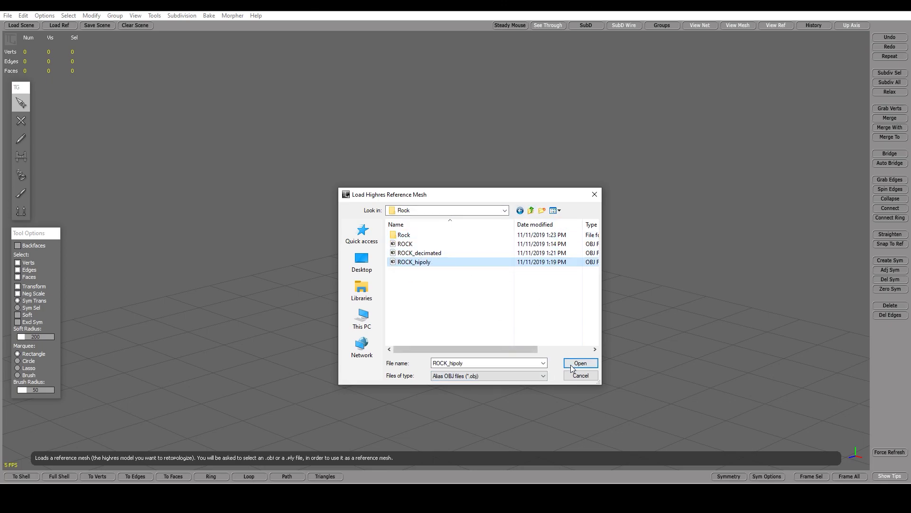
{"action": "left_click", "coordinate": [580, 362]}
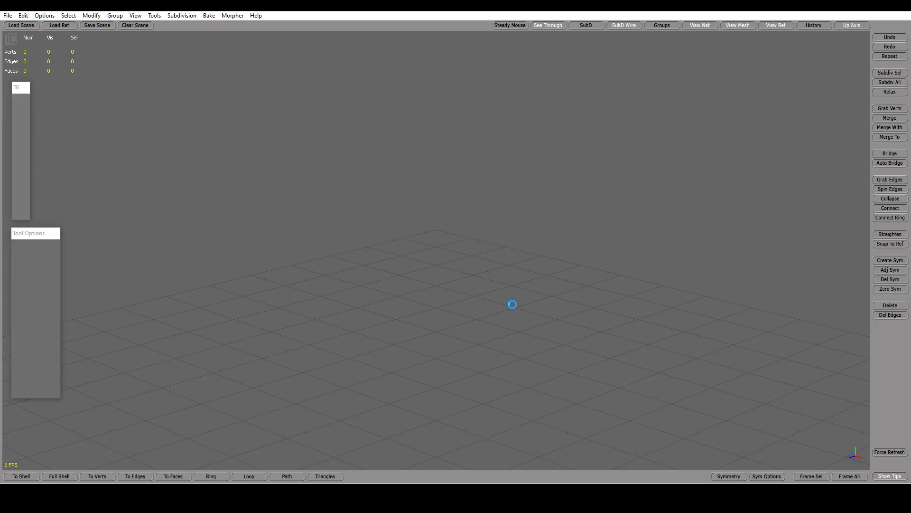
Start the retopology with the Create tool by laying the first faces over the large upper-middle boulder
{"action": "middle_click_drag", "start_coordinate": [594, 128], "coordinate": [783, 346]}
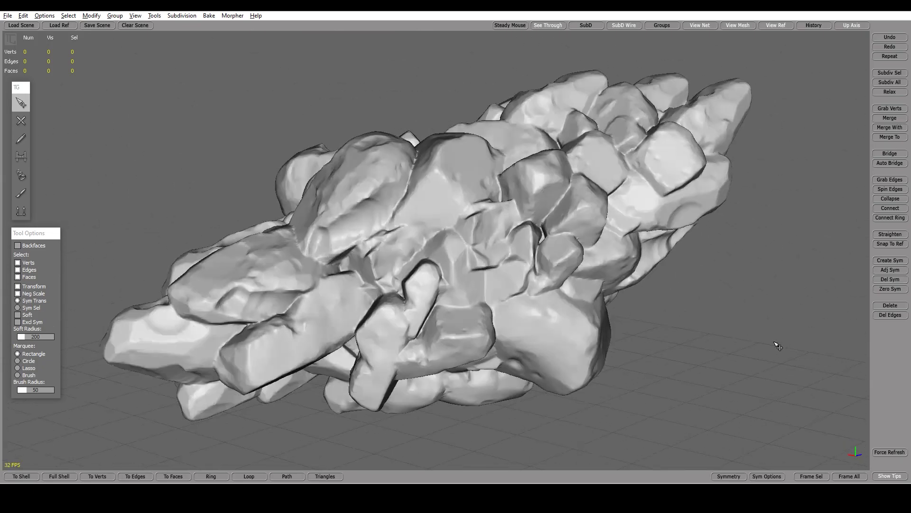
{"action": "middle_click_drag", "start_coordinate": [685, 333], "coordinate": [733, 331]}
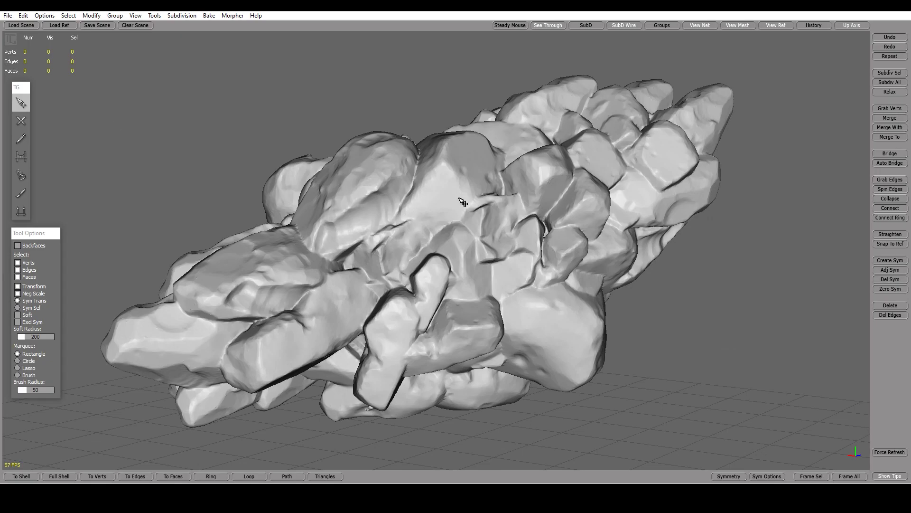
{"action": "key", "text": "w"}
{"action": "middle_click_drag", "start_coordinate": [203, 173], "coordinate": [452, 191]}
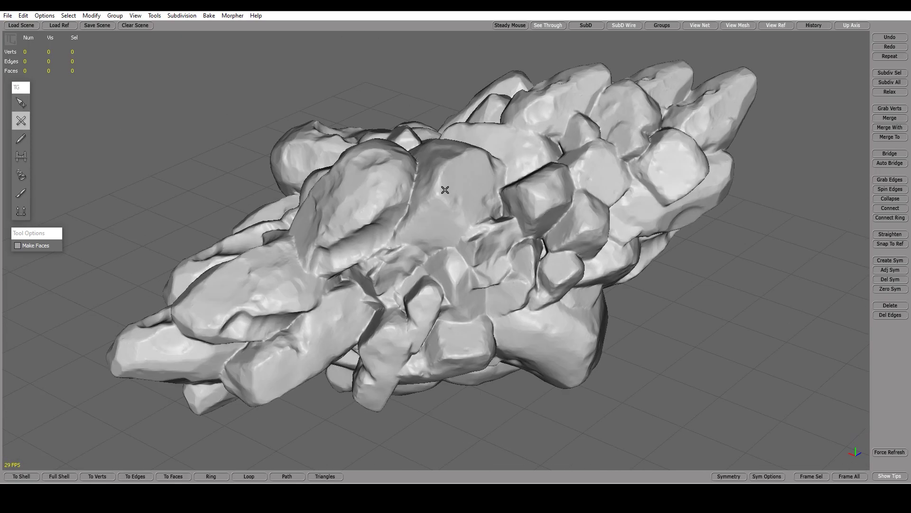
{"action": "left_click", "coordinate": [435, 193]}
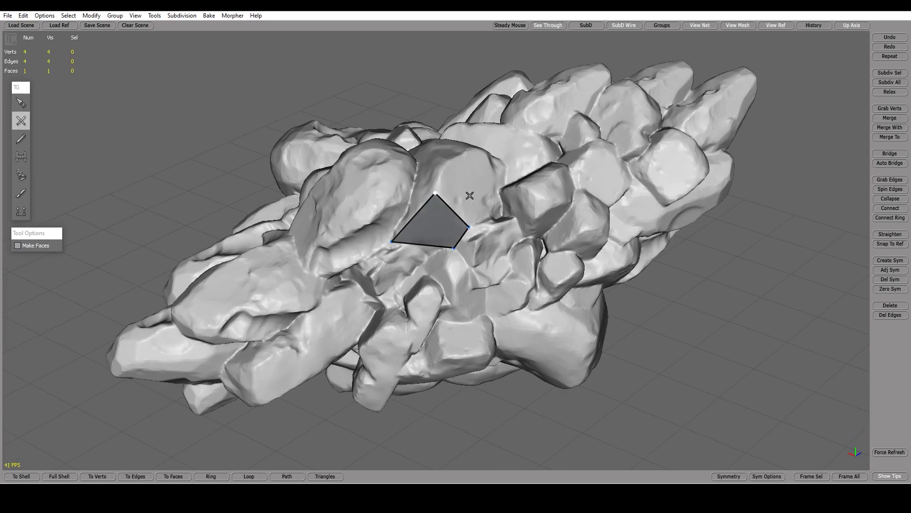
{"action": "left_click", "coordinate": [470, 226]}
{"action": "middle_click_drag", "start_coordinate": [469, 225], "coordinate": [436, 194]}
{"action": "left_click", "coordinate": [435, 194]}
{"action": "left_click", "coordinate": [420, 201]}
Extend a narrow strip of faces from the boulder's lower corner down toward the elongated upright rock beneath it
{"action": "left_click", "coordinate": [442, 247]}
{"action": "left_click", "coordinate": [415, 264]}
{"action": "middle_click_drag", "start_coordinate": [415, 263], "coordinate": [403, 254]}
{"action": "left_click", "coordinate": [403, 254]}
{"action": "left_click", "coordinate": [425, 227]}
{"action": "middle_click_drag", "start_coordinate": [640, 249], "coordinate": [479, 225]}
{"action": "left_click", "coordinate": [440, 232]}
{"action": "left_click", "coordinate": [449, 250]}
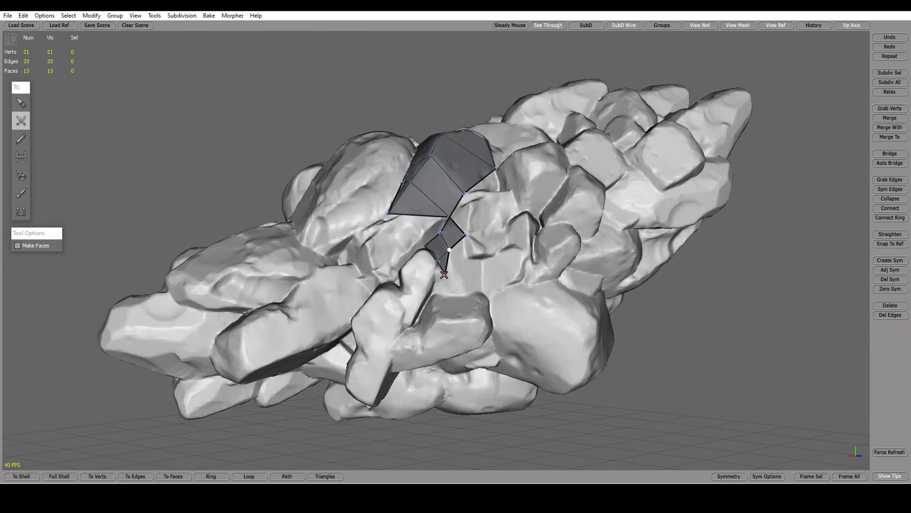
{"action": "left_click", "coordinate": [450, 273]}
{"action": "left_click", "coordinate": [435, 259]}
Build retopology faces over the upper part of the elongated upright rock below the boulder
{"action": "left_click_drag", "start_coordinate": [435, 252], "coordinate": [408, 299], "text": "alt"}
{"action": "left_click", "coordinate": [414, 309]}
{"action": "left_click", "coordinate": [402, 302]}
{"action": "left_click_drag", "start_coordinate": [472, 315], "coordinate": [358, 313], "text": "alt"}
{"action": "left_click", "coordinate": [420, 280]}
{"action": "left_click", "coordinate": [389, 302]}
{"action": "left_click", "coordinate": [399, 307]}
{"action": "left_click", "coordinate": [395, 323]}
Continue the faces from the upright rock across the crevice to the start of the long lower-left rock
{"action": "left_click", "coordinate": [384, 334]}
{"action": "left_click", "coordinate": [402, 313]}
{"action": "left_click", "coordinate": [403, 313]}
{"action": "left_click", "coordinate": [399, 336]}
{"action": "left_click", "coordinate": [383, 354]}
{"action": "left_click", "coordinate": [358, 314]}
{"action": "left_click", "coordinate": [349, 340]}
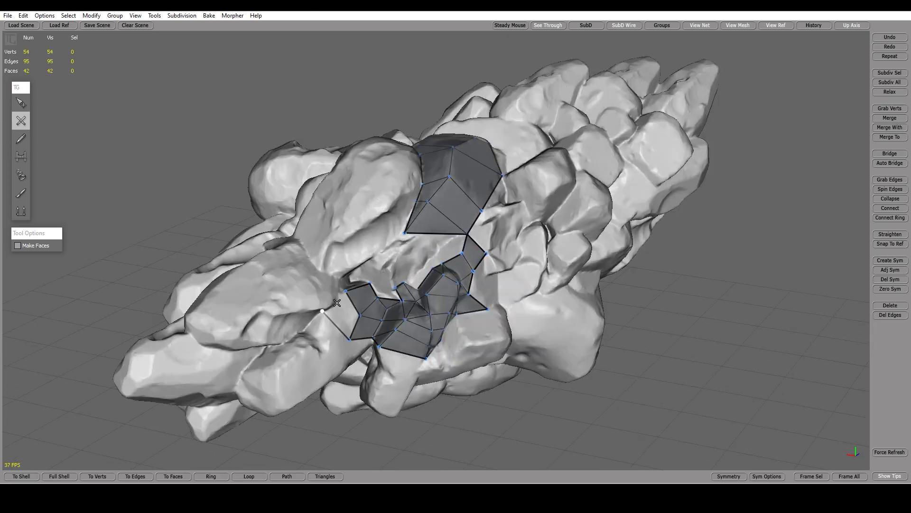
{"action": "left_click", "coordinate": [341, 302]}
Cover the long lower-left rock with faces out to its tip and along its upper edge
{"action": "left_click_drag", "start_coordinate": [416, 306], "coordinate": [284, 332], "text": "alt"}
{"action": "left_click", "coordinate": [299, 289]}
{"action": "left_click", "coordinate": [271, 304]}
{"action": "left_click", "coordinate": [308, 363]}
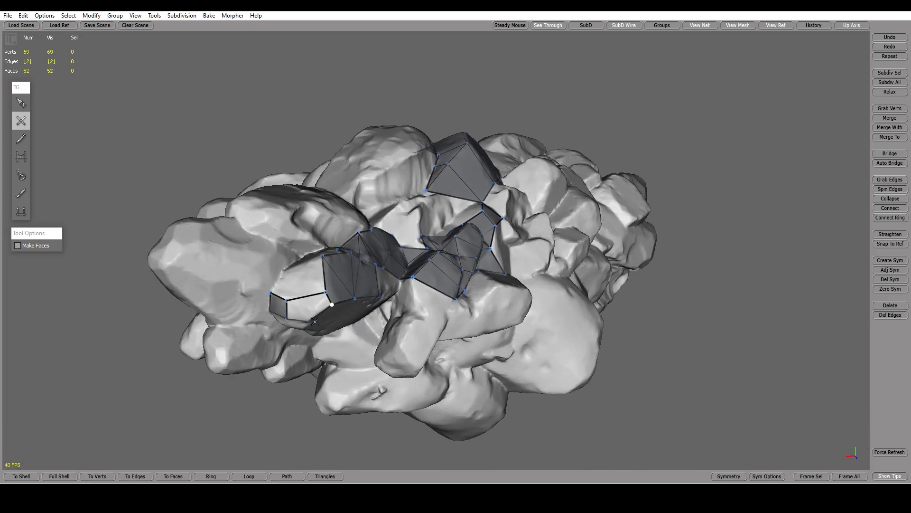
{"action": "left_click", "coordinate": [287, 318]}
{"action": "left_click", "coordinate": [335, 329]}
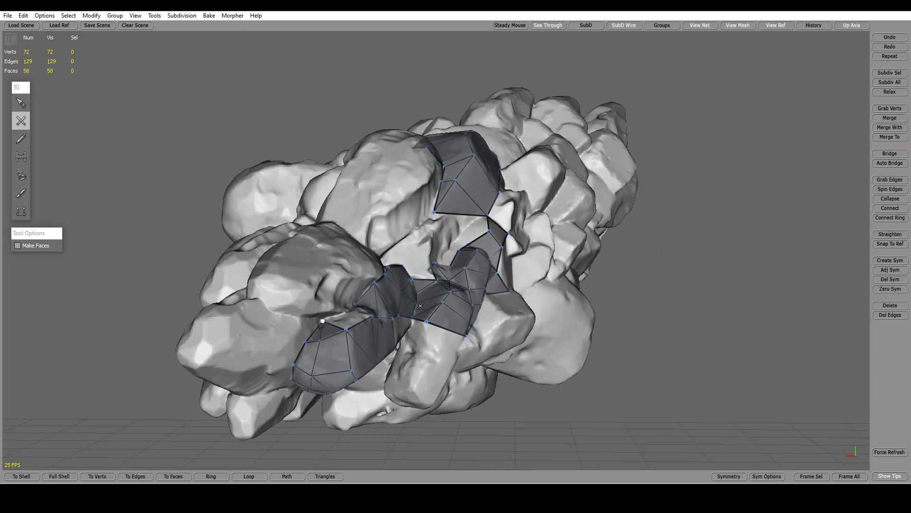
{"action": "left_click", "coordinate": [275, 332]}
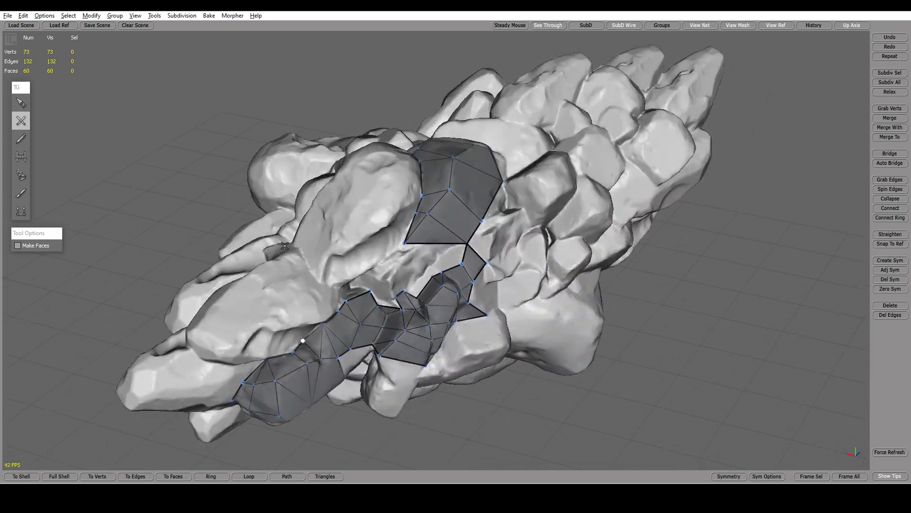